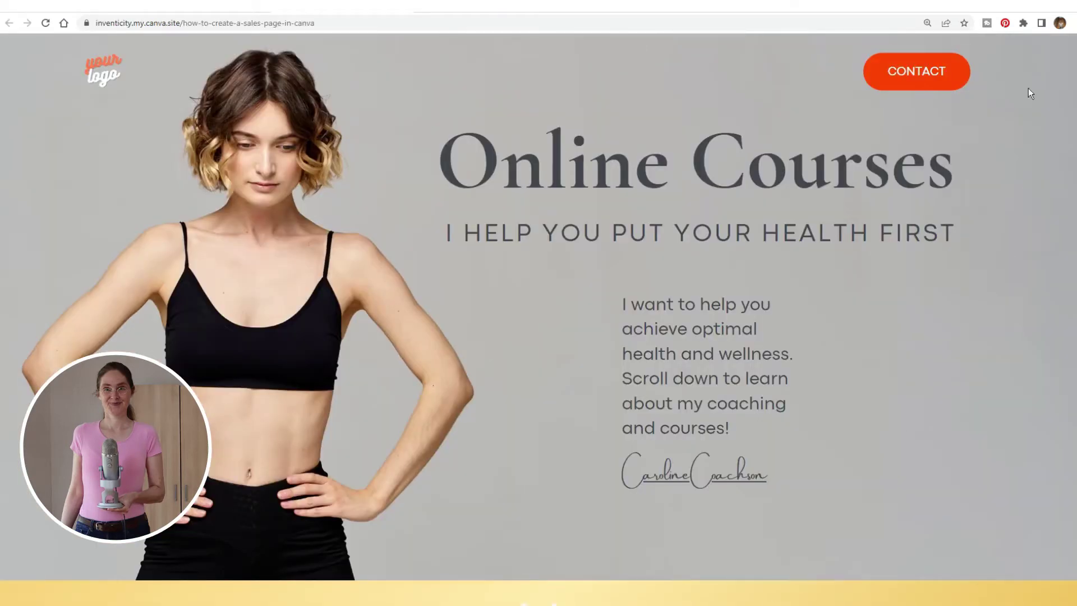
Review the published sales page's sections from the Online Courses header to the Let's Start Now footer area
scroll(1069, 79, "down", 10)
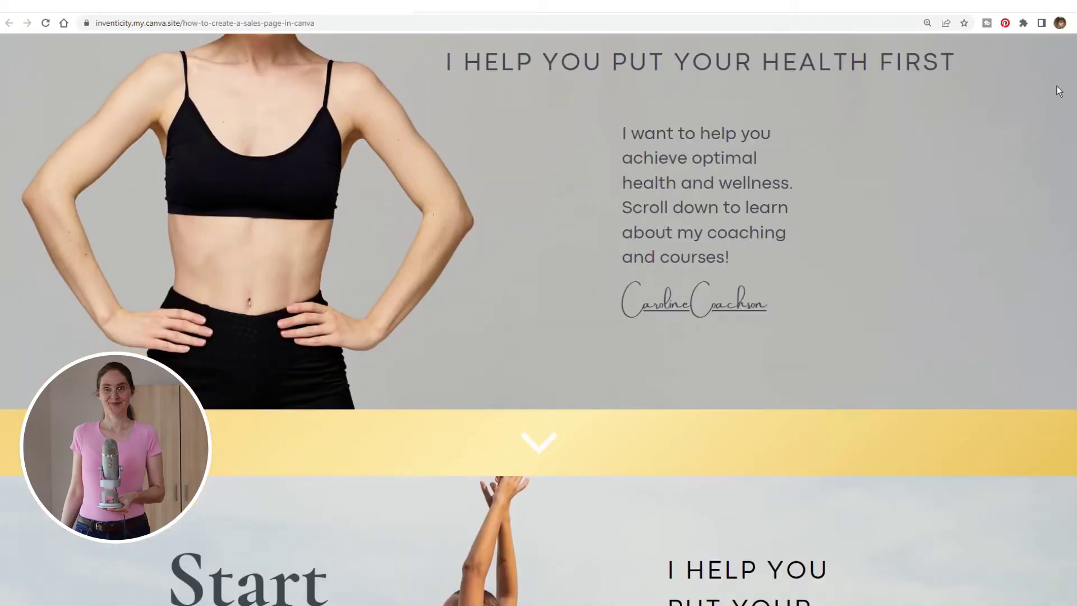
scroll(1035, 141, "down", 15)
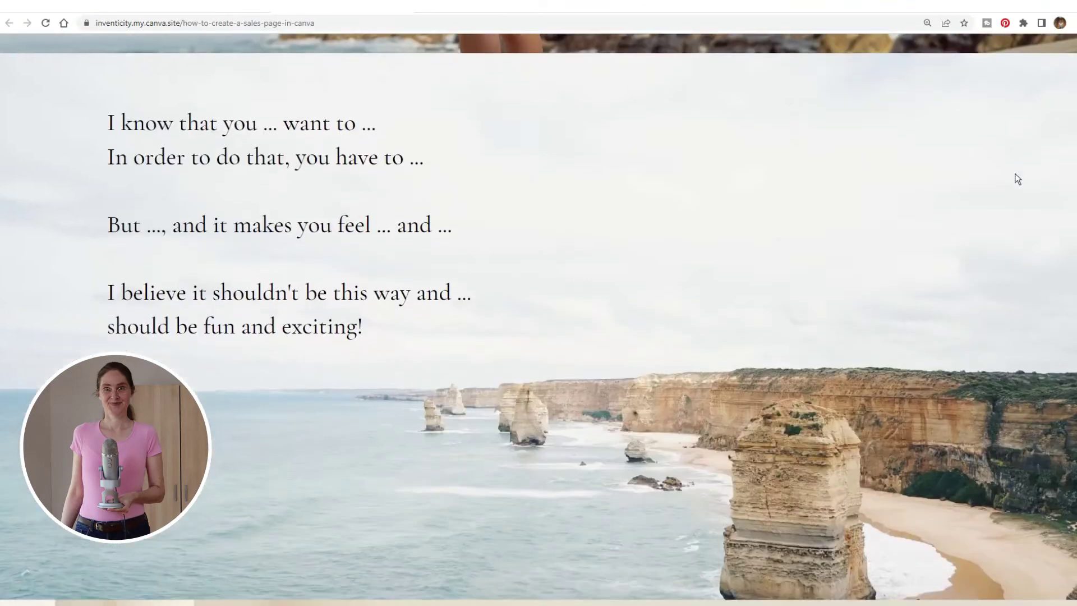
scroll(1002, 205, "down", 20)
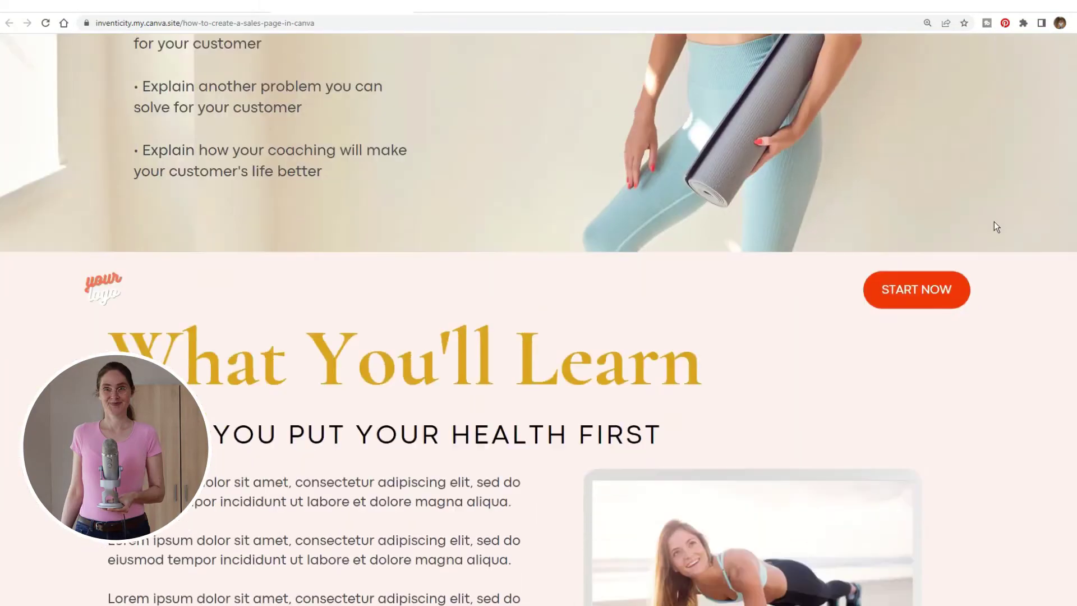
scroll(990, 241, "down", 20)
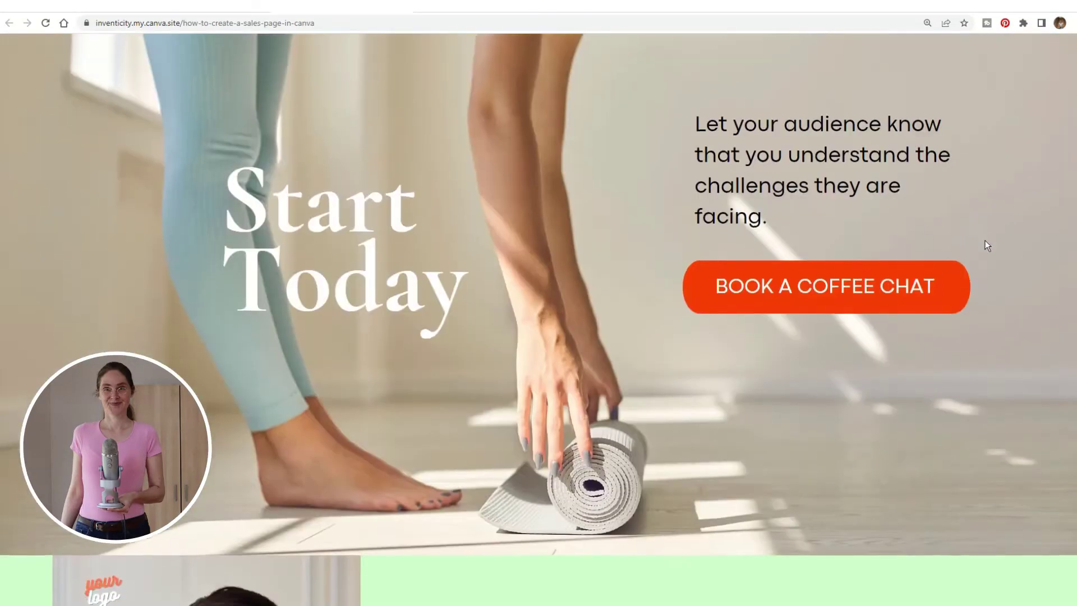
scroll(985, 248, "down", 15)
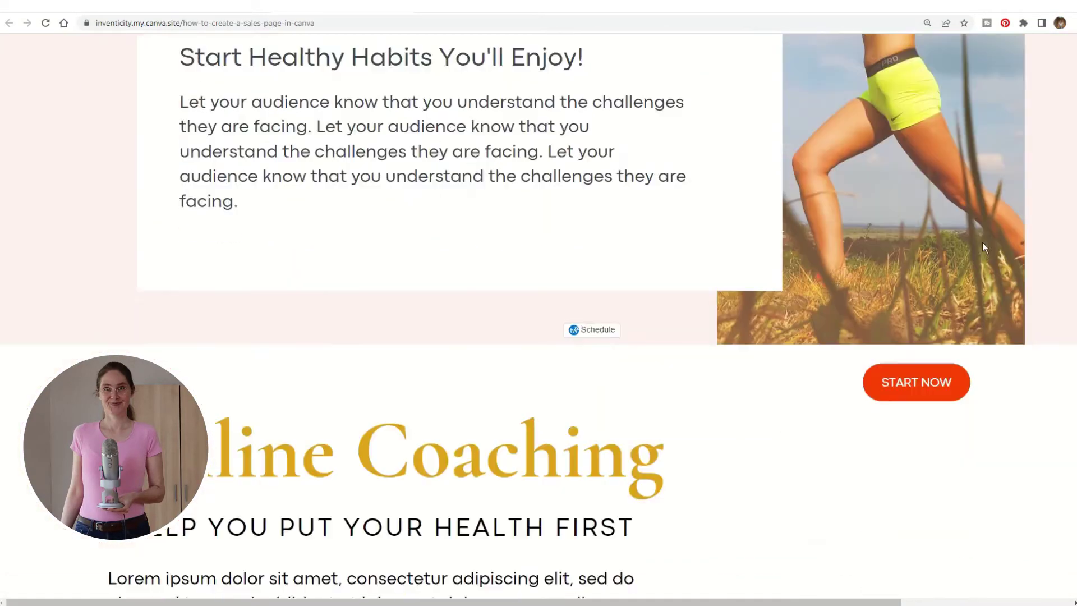
scroll(983, 246, "down", 15)
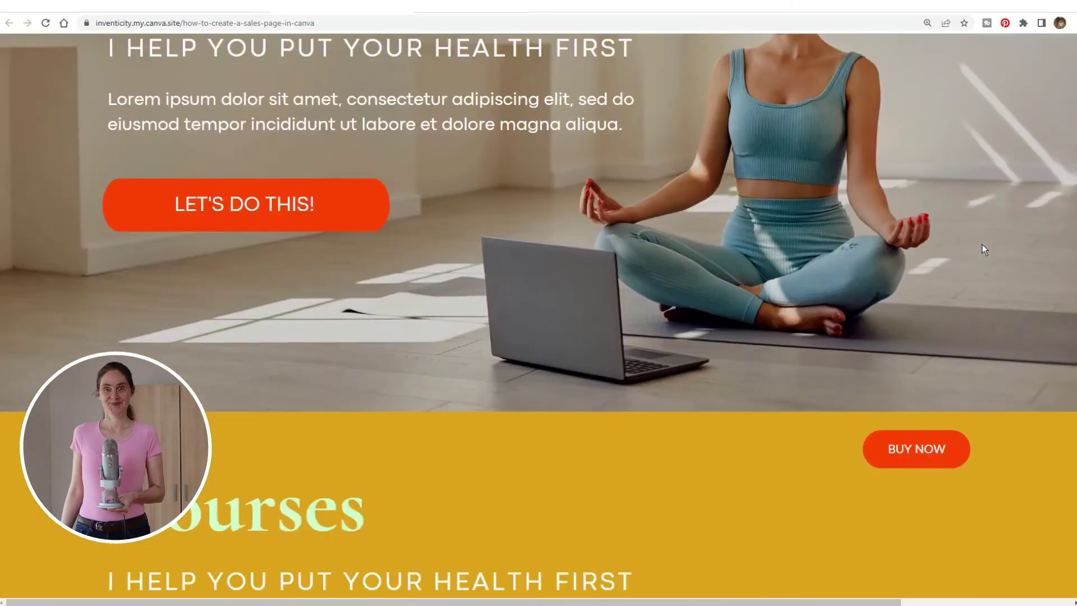
scroll(964, 258, "down", 5)
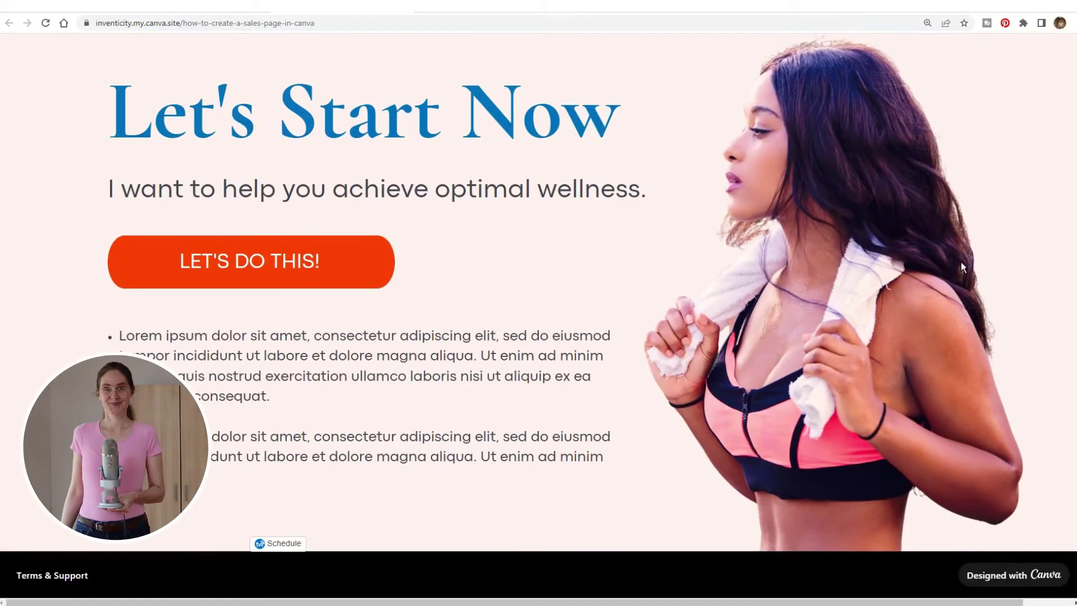
scroll(961, 262, "up", 15)
scroll(961, 262, "up", 15)
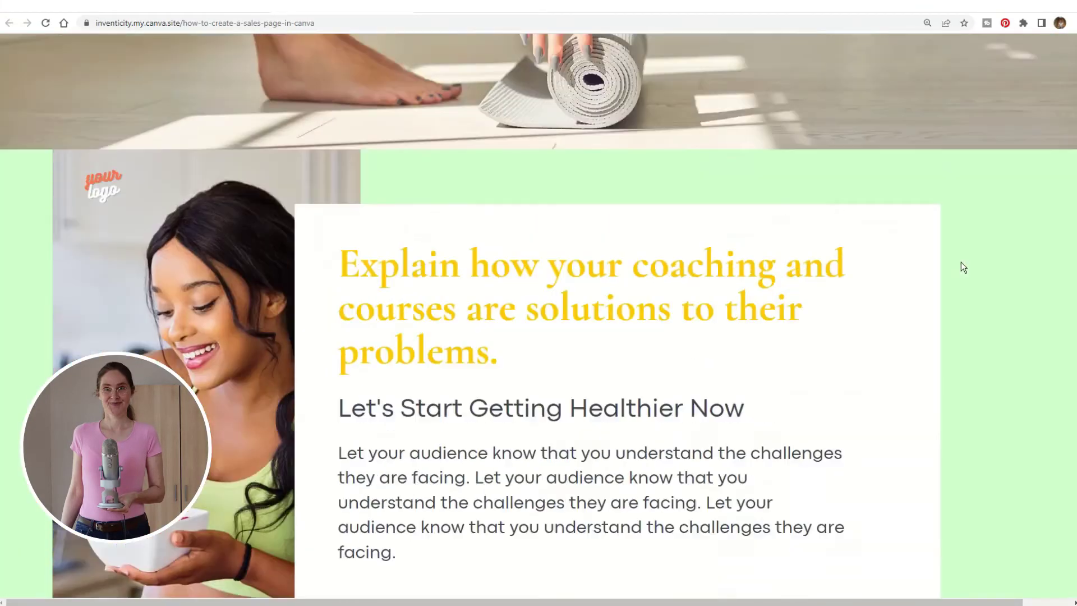
scroll(961, 263, "up", 20)
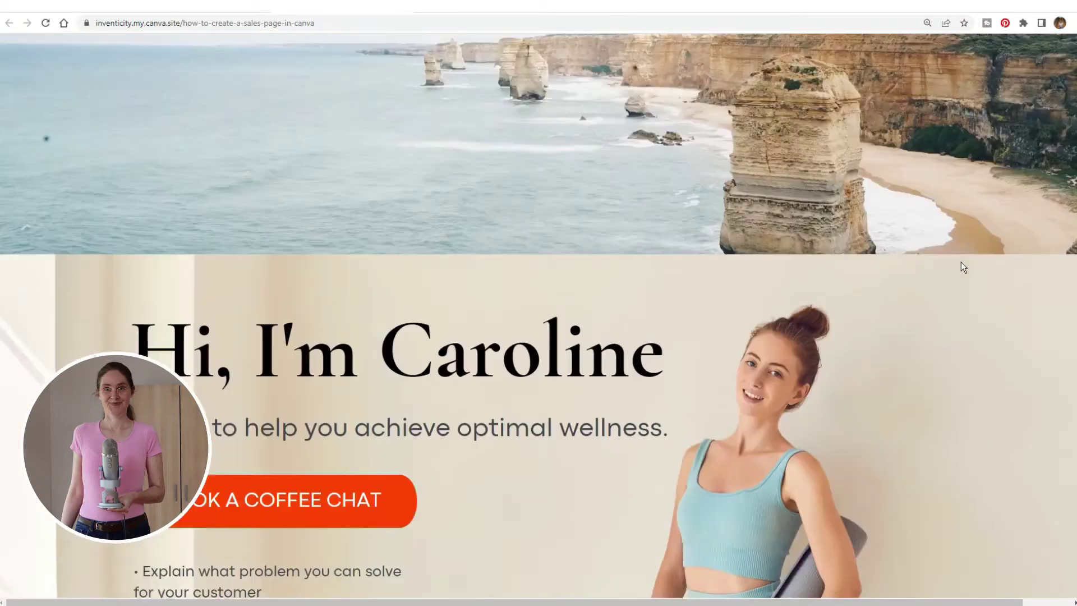
scroll(961, 261, "up", 2)
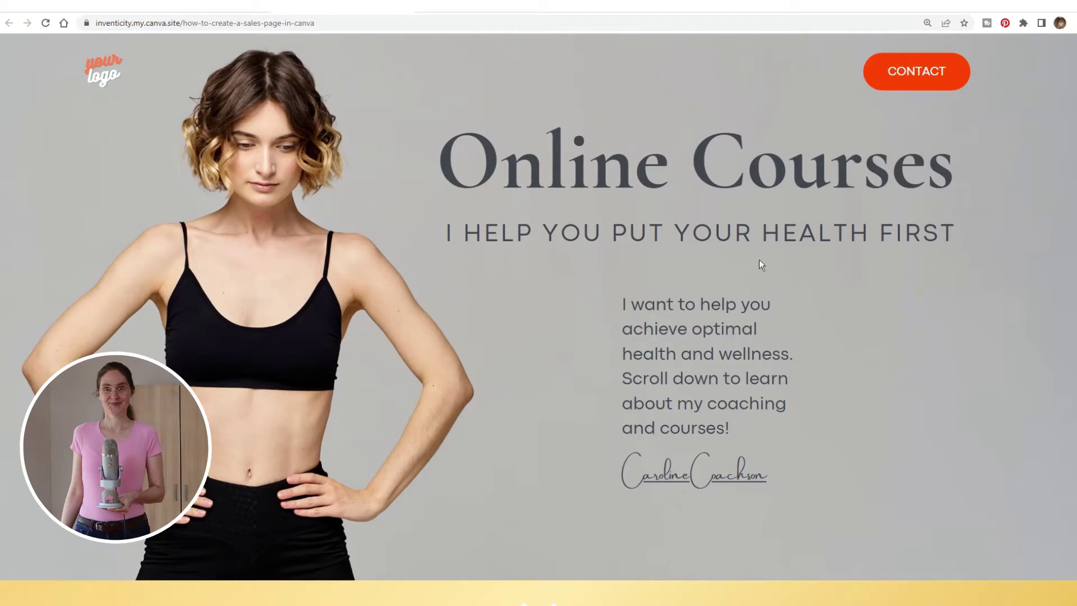
scroll(883, 247, "down", 7)
scroll(883, 249, "down", 15)
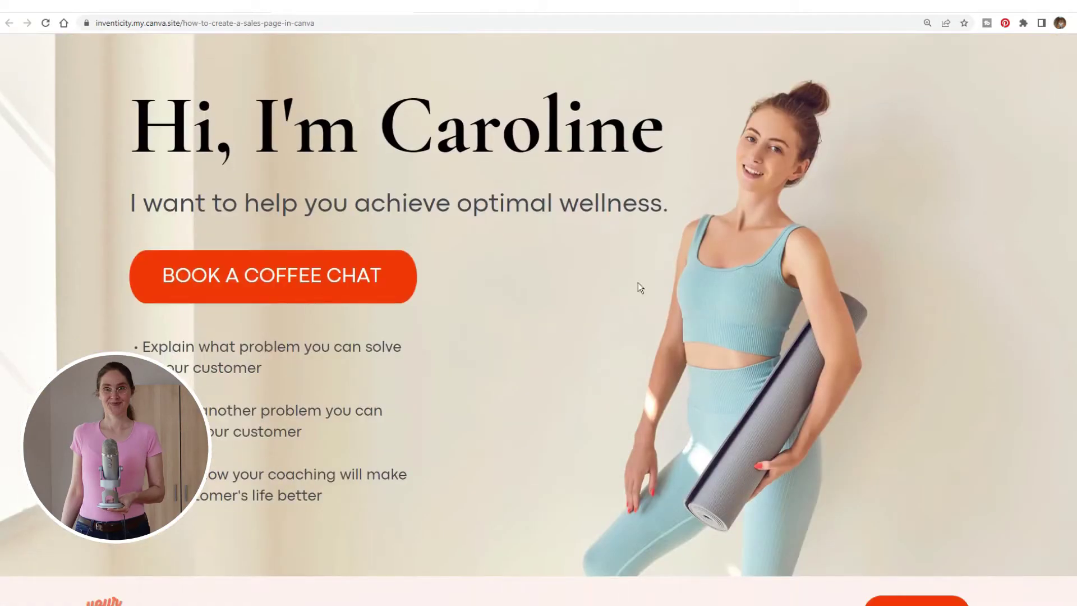
Switch to the sales page design in the Canva editor and inspect the main heading and subheading on page 1
mouse_move(610, 14)
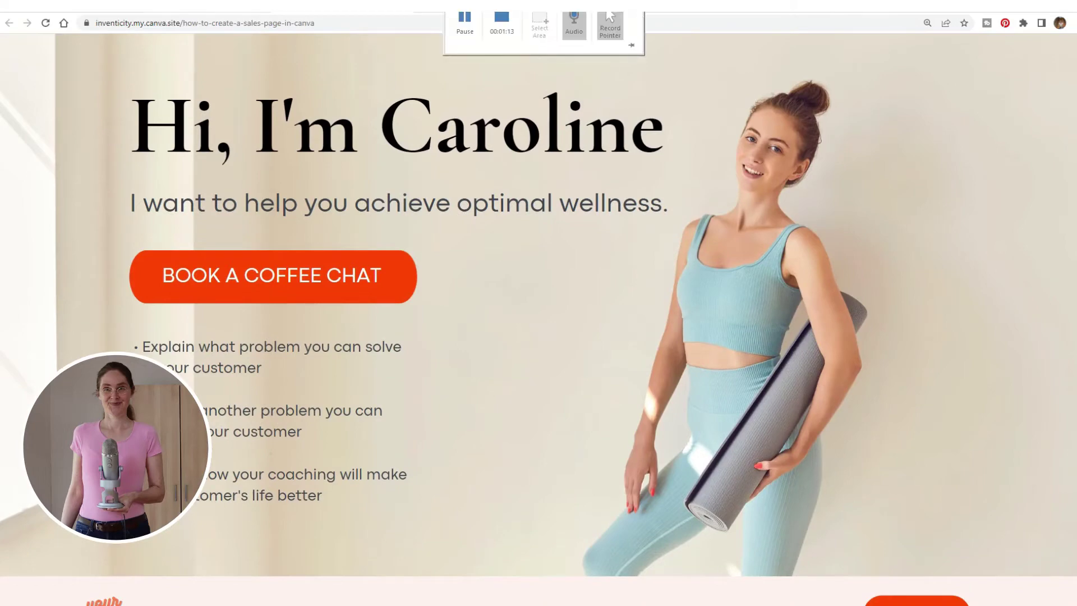
left_click(204, 6)
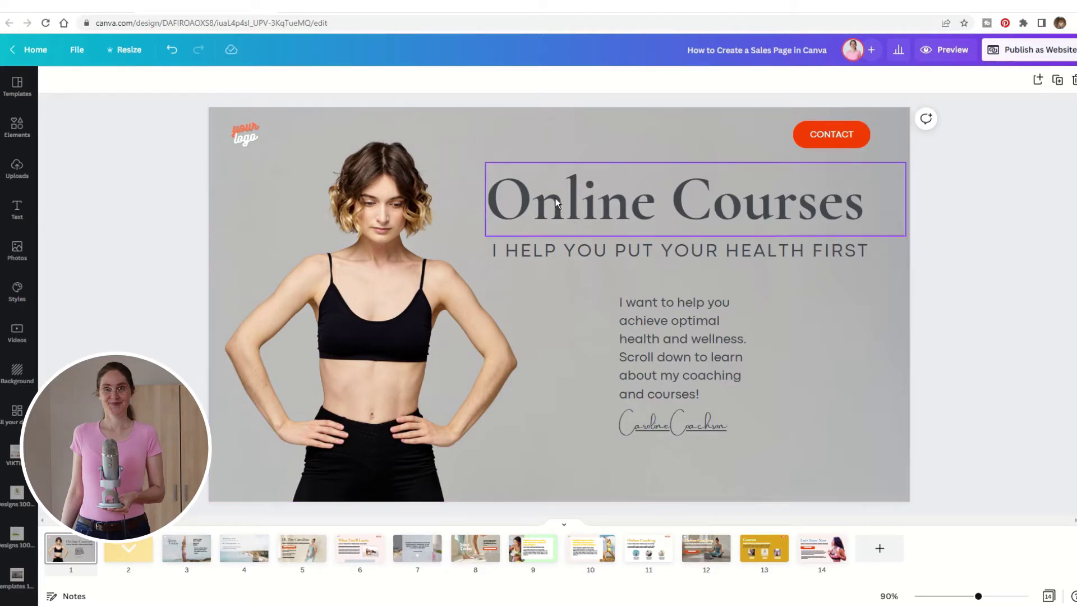
left_click(727, 197)
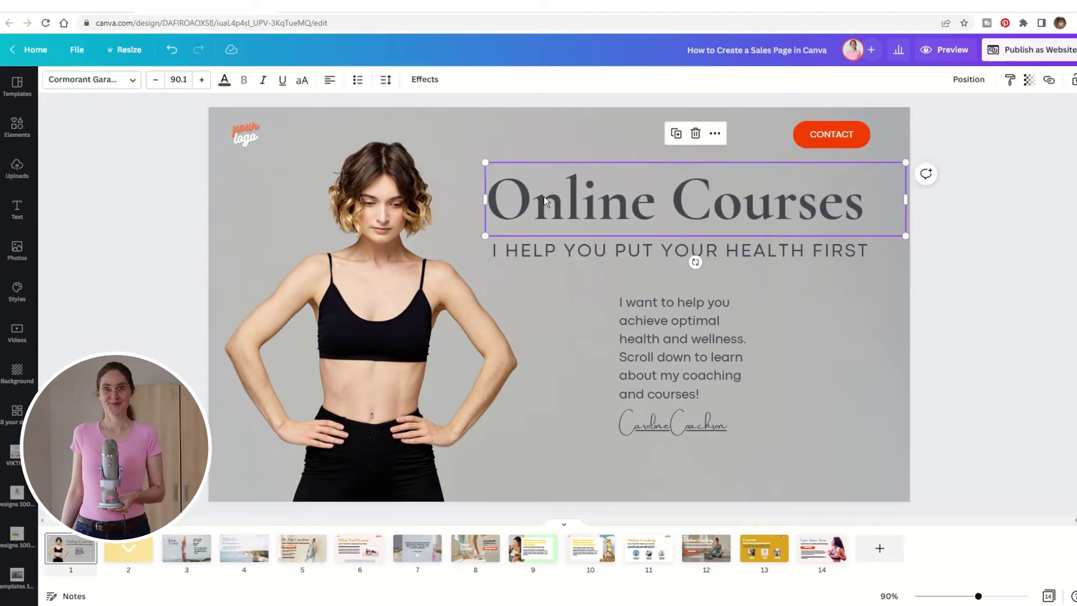
left_click(577, 253)
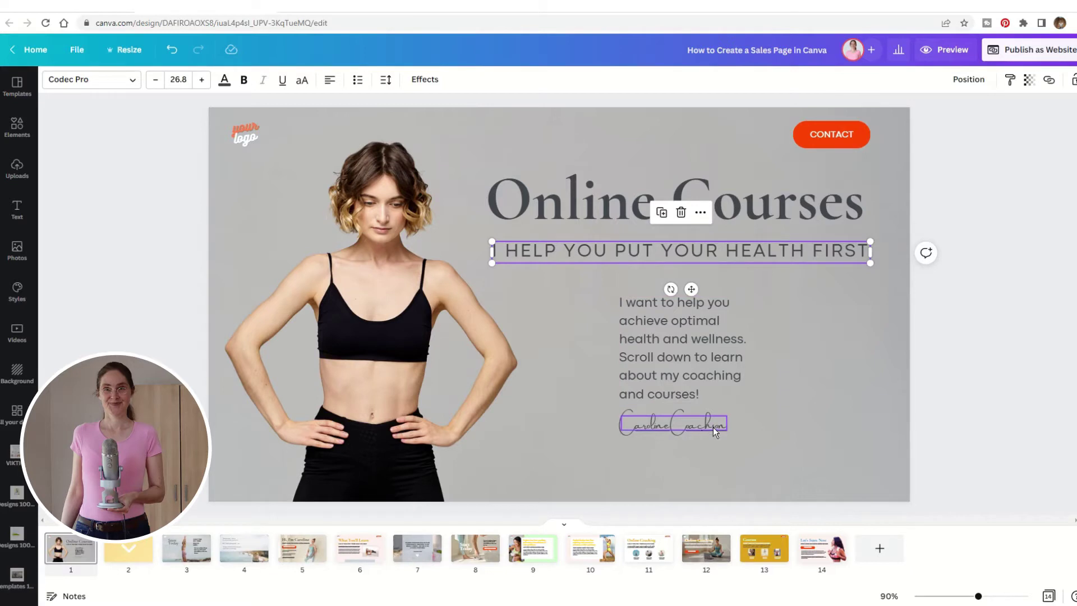
left_click(857, 394)
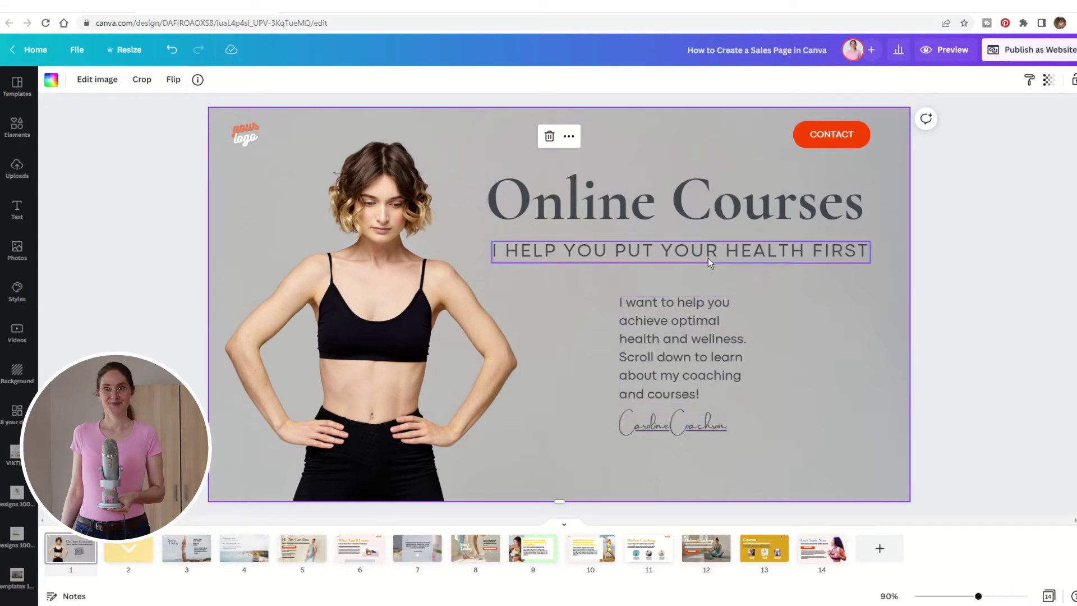
Inspect the web link attached to the CONTACT button on page 1, leaving the link as it is
left_click(829, 135)
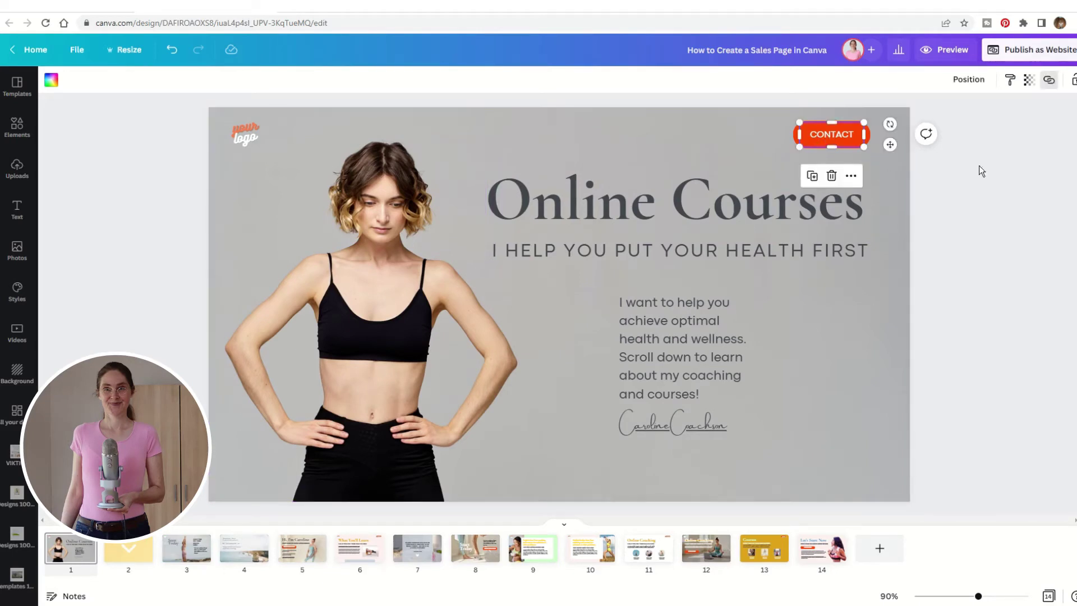
left_click(1047, 85)
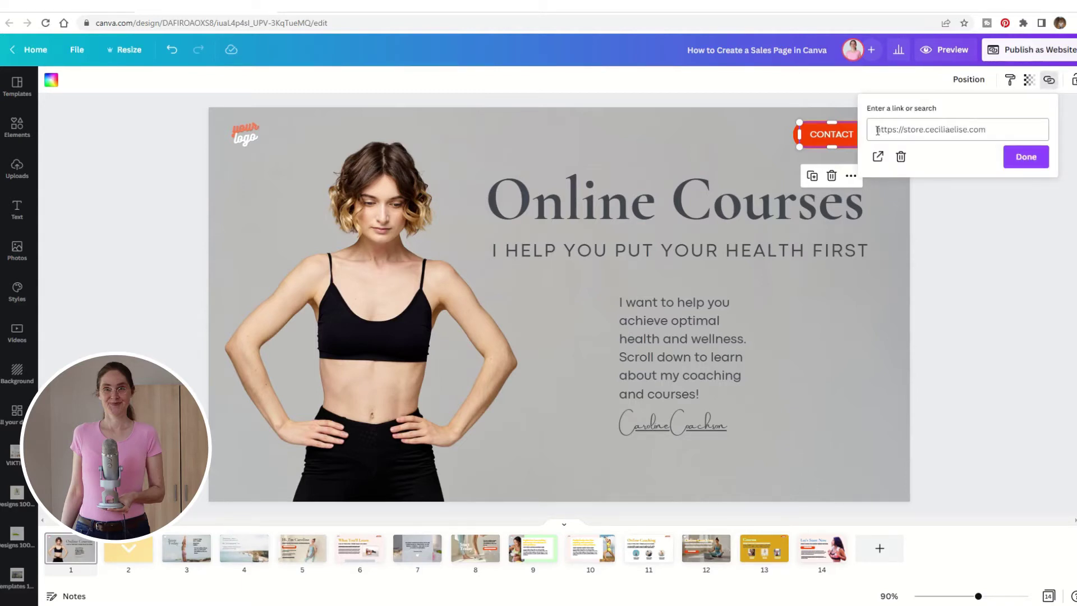
left_click_drag(988, 130, 875, 132)
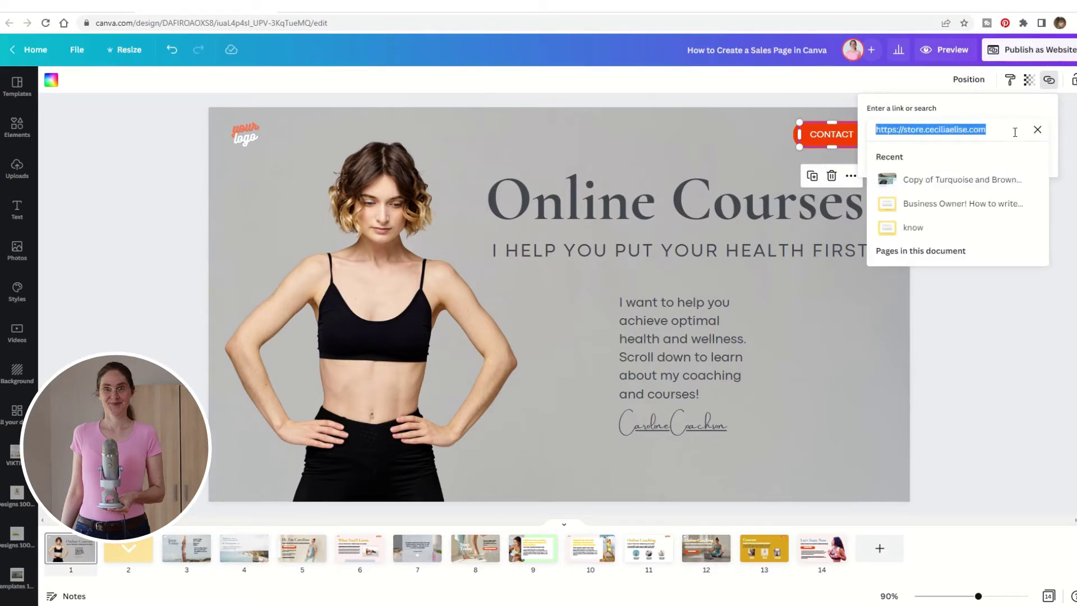
left_click(660, 141)
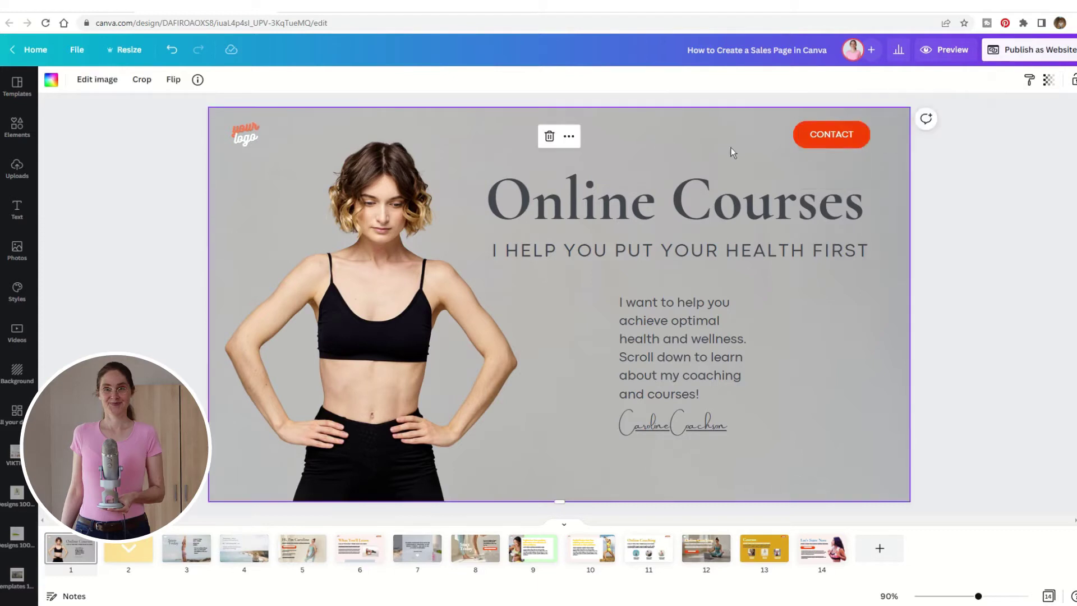
Paste the copied example text box onto page 4 and place it beside the fill-in sentences, above the cliffs
scroll(828, 331, "down", 5)
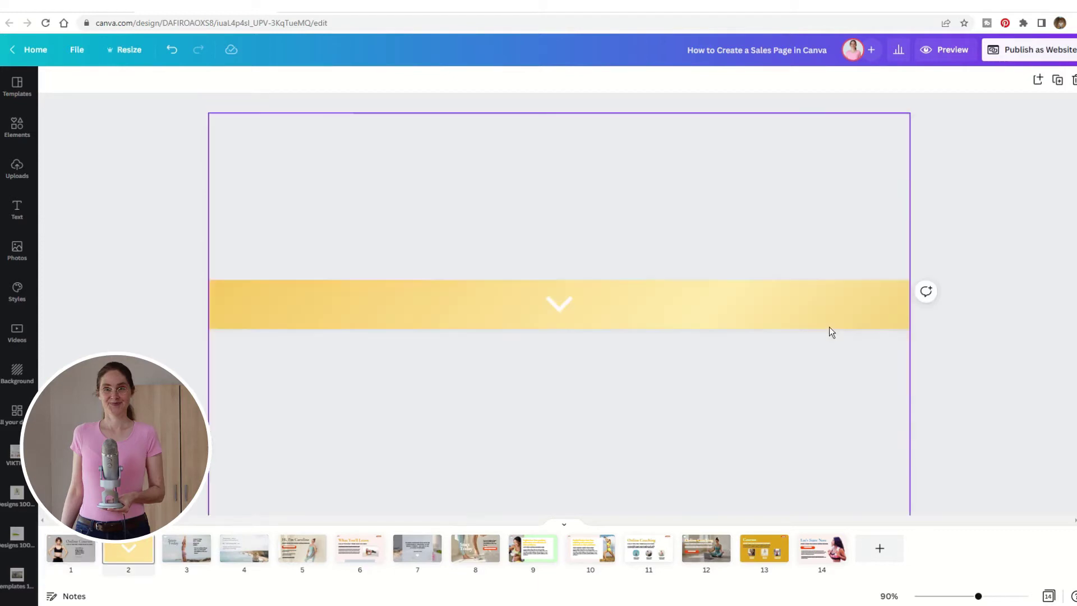
scroll(533, 331, "down", 5)
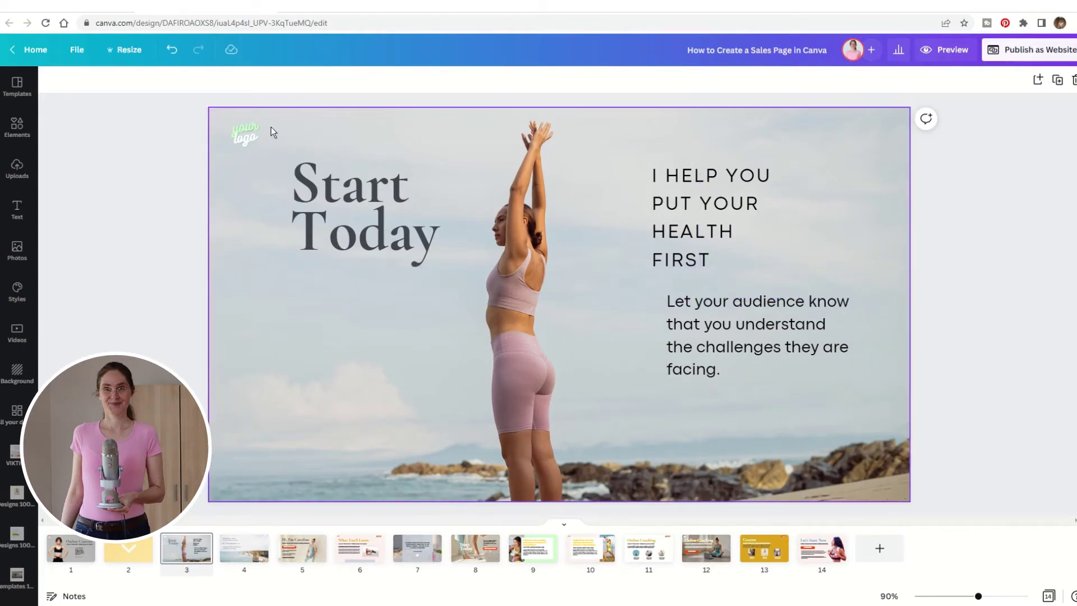
scroll(644, 302, "down", 2)
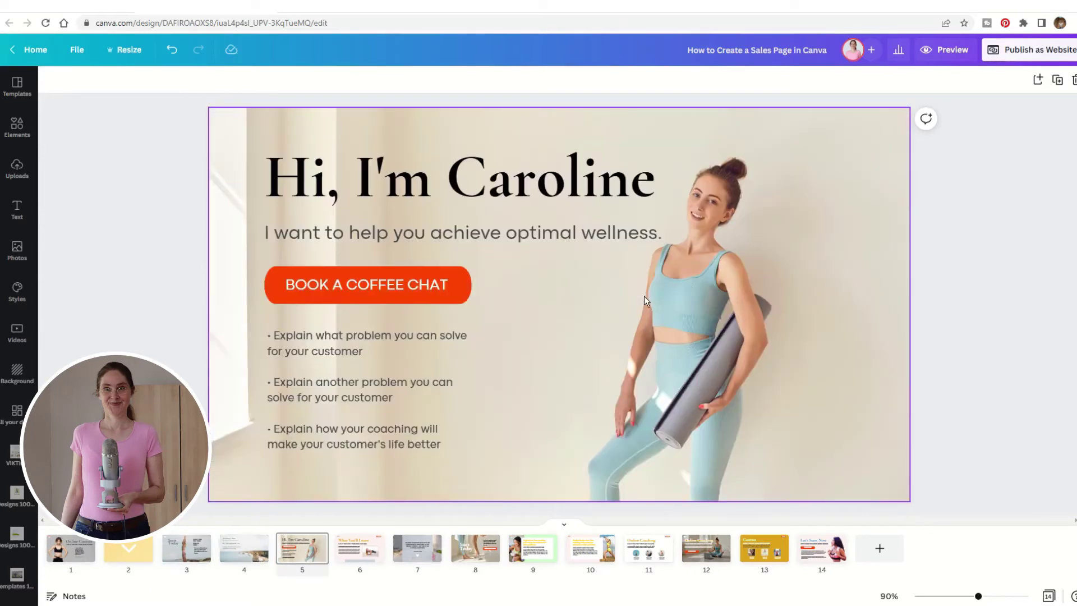
scroll(617, 264, "up", 1)
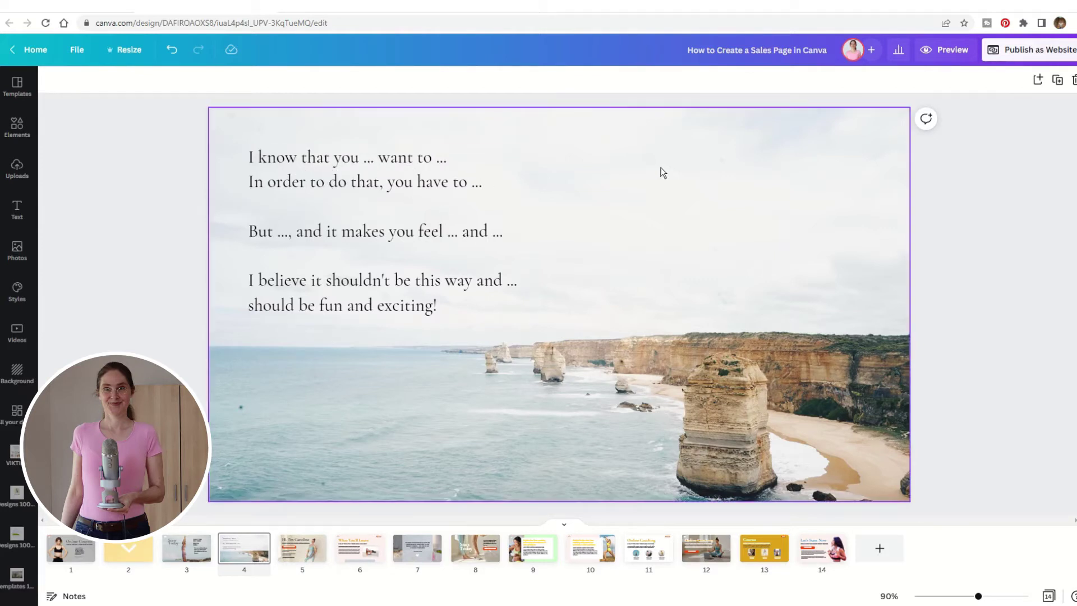
left_click(638, 194)
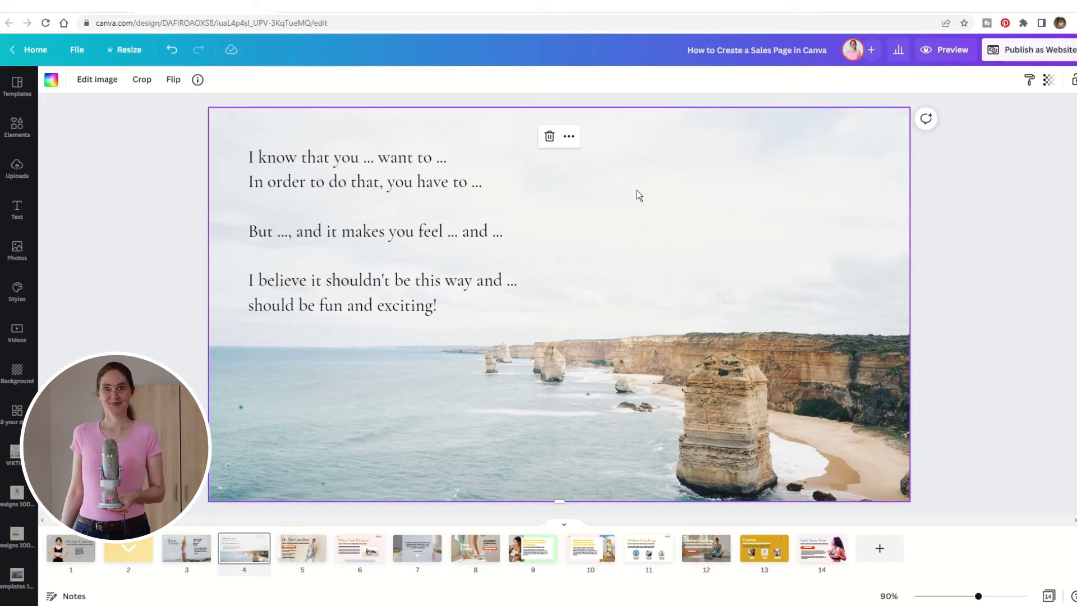
key("ctrl+v")
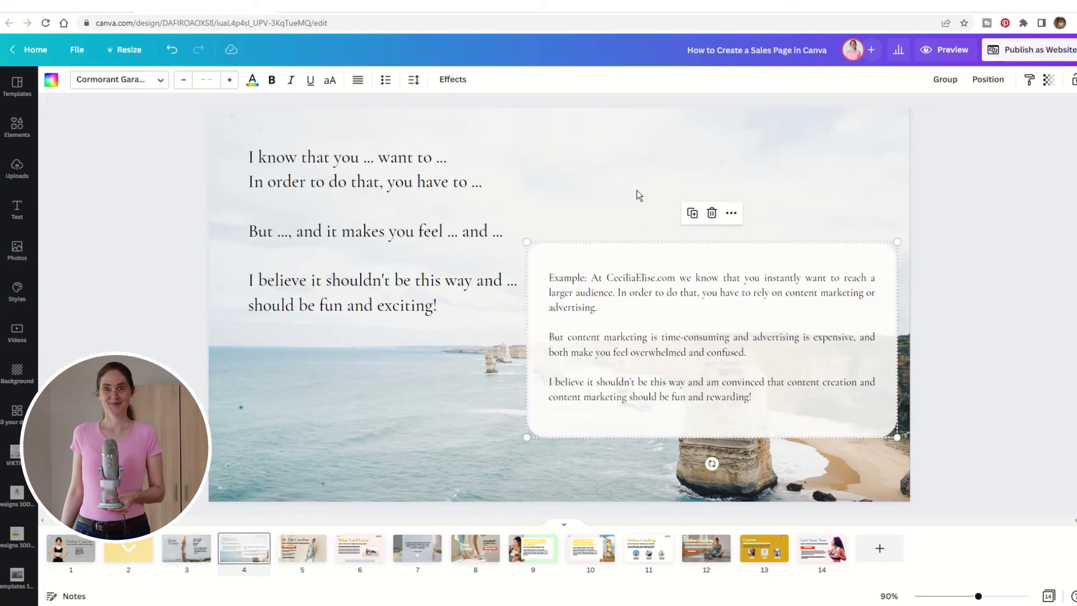
left_click_drag(720, 257, 719, 139)
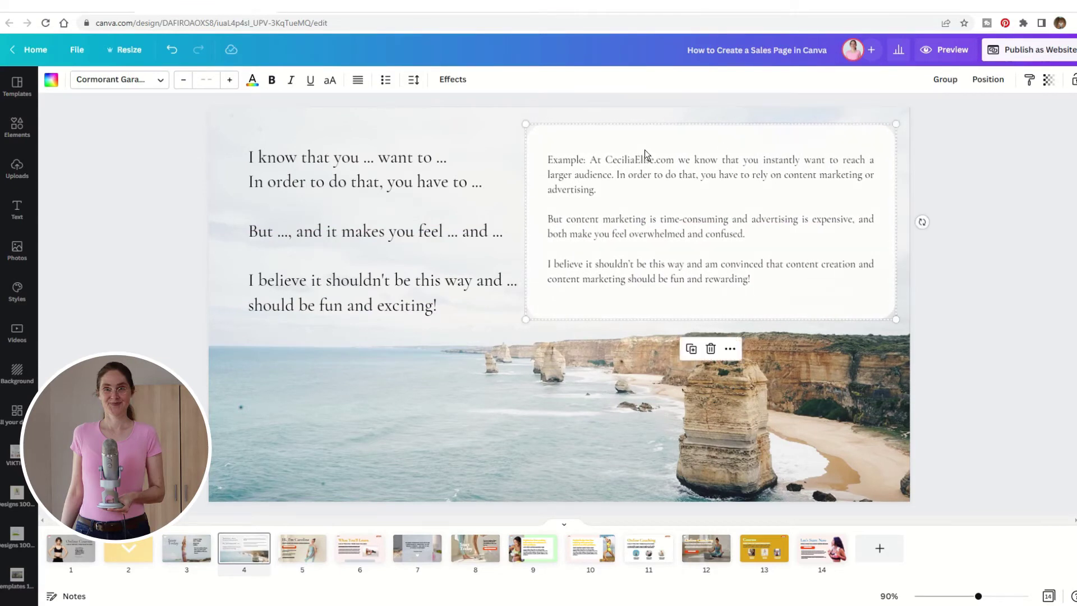
left_click(830, 418)
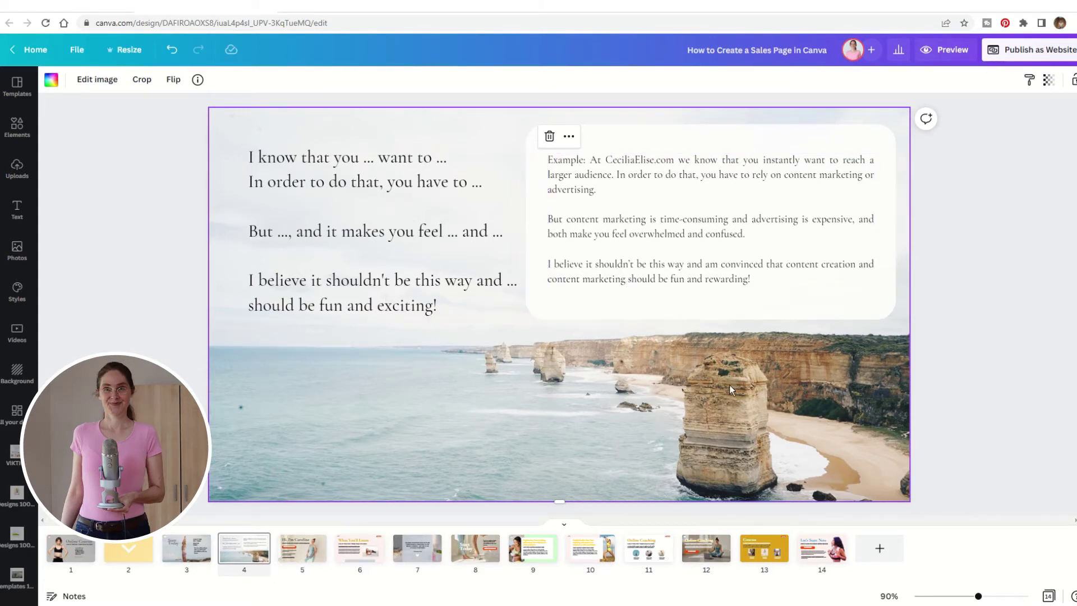
Examine pages 5 to 9 of the design, including the BOOK A COFFEE CHAT button and the What You'll Learn body text
scroll(728, 386, "down", 2)
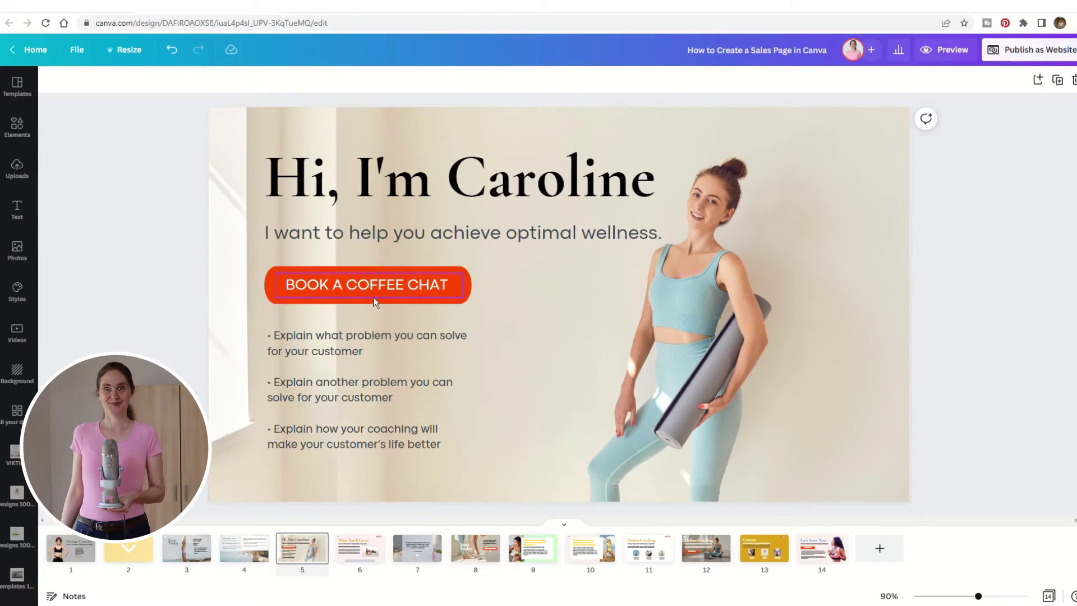
left_click(420, 302)
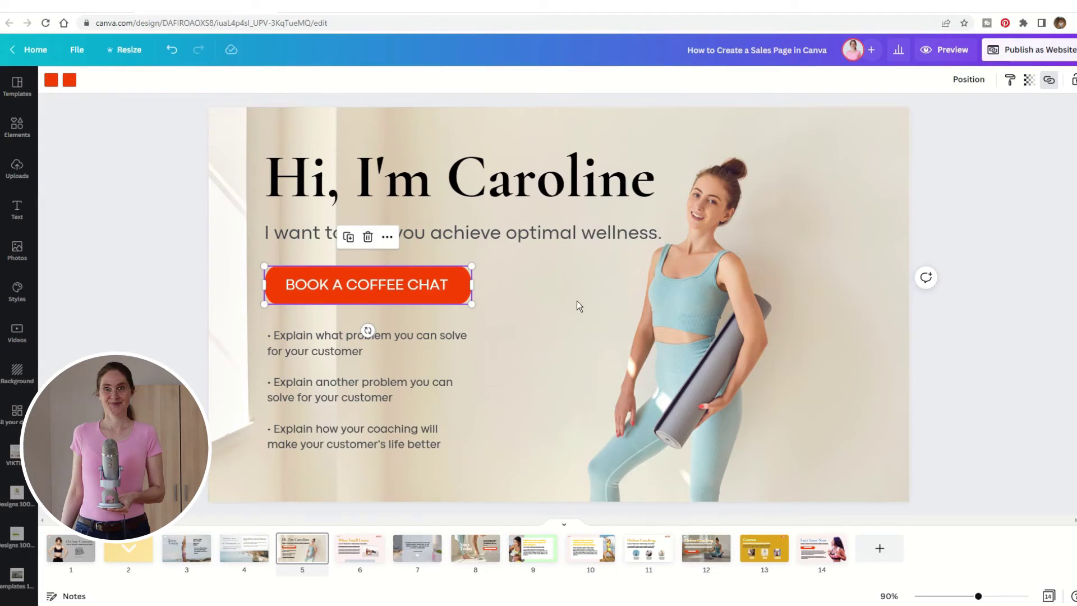
scroll(573, 304, "down", 2)
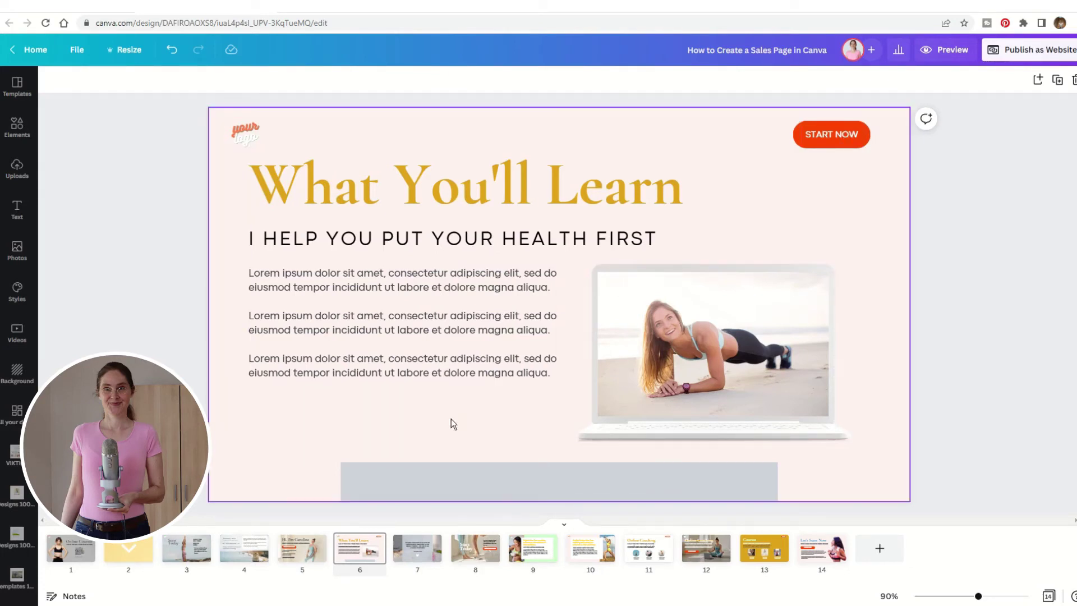
left_click(360, 302)
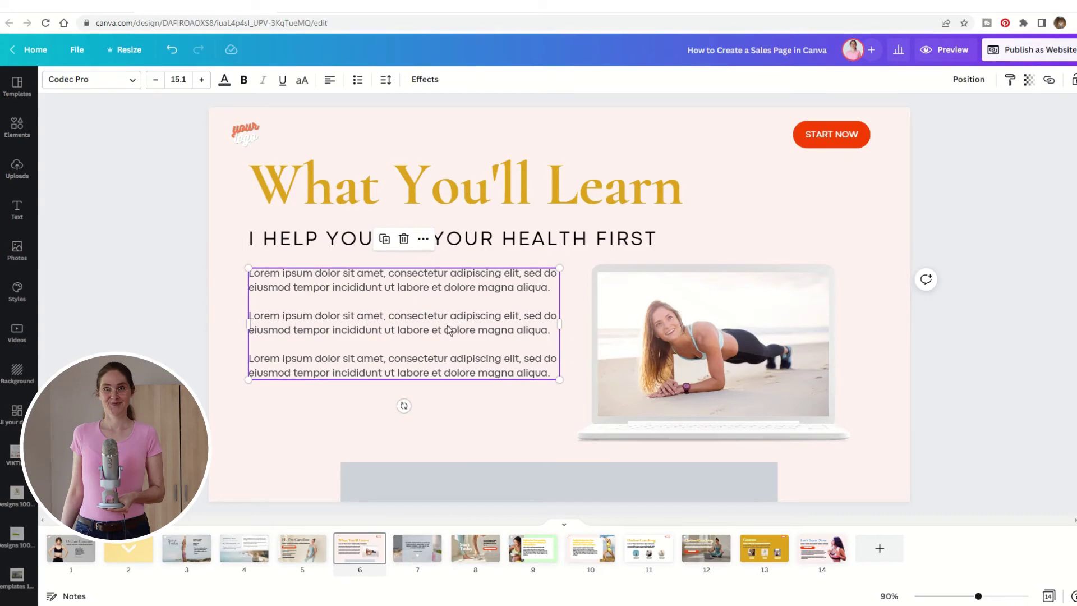
scroll(572, 397, "down", 5)
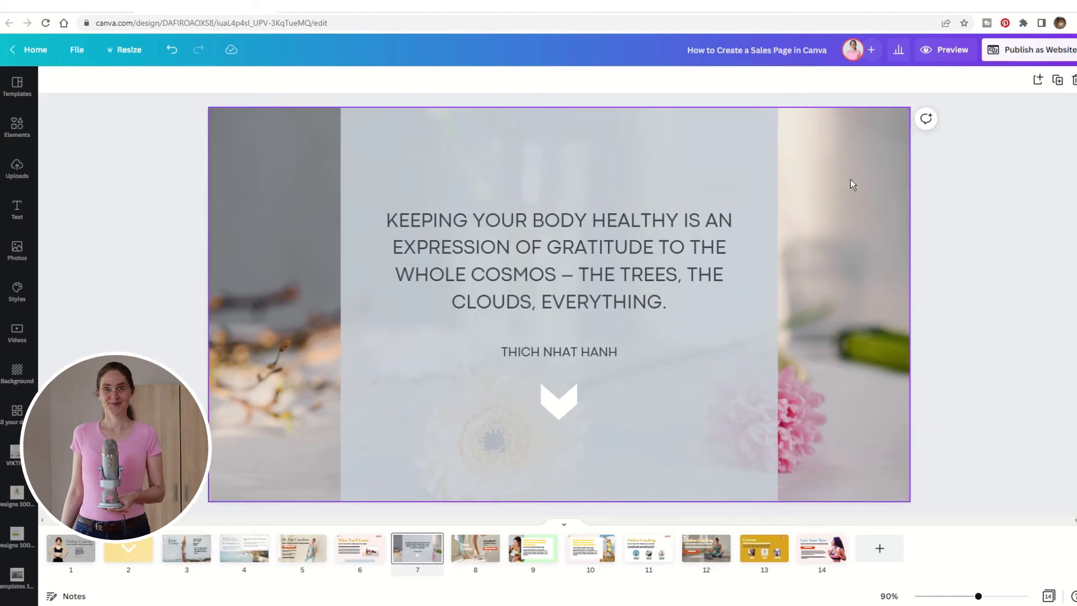
scroll(802, 248, "down", 5)
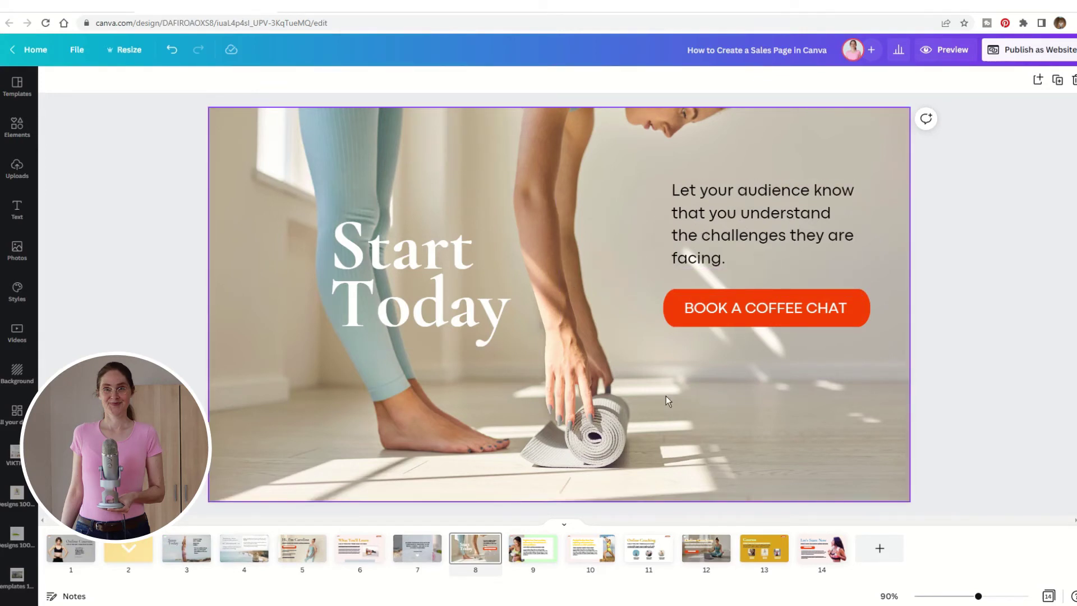
scroll(666, 396, "down", 5)
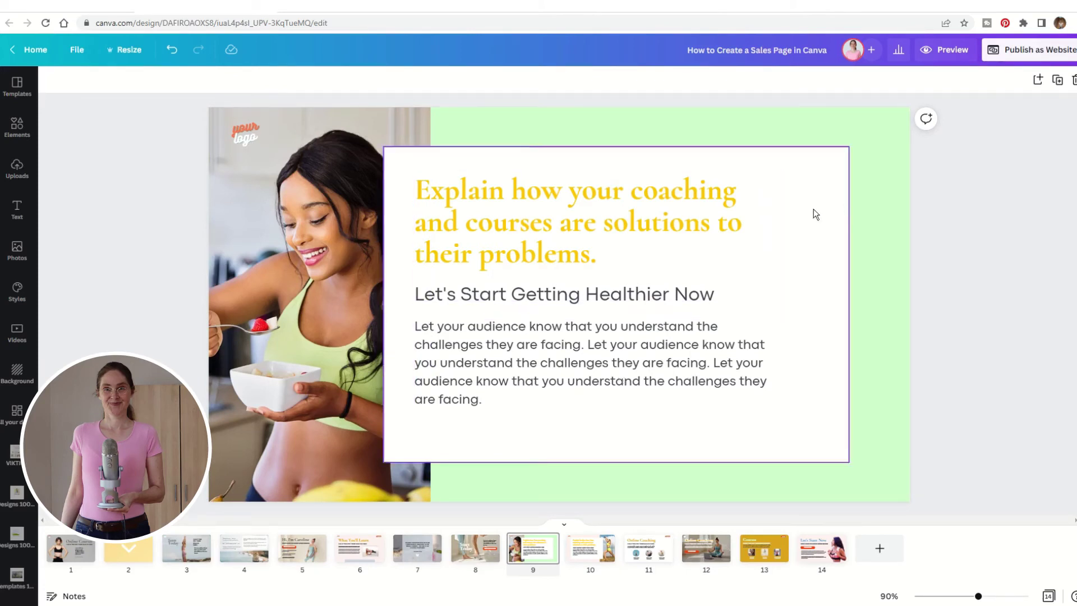
Examine the remaining design pages from page 10 onward, including the problem-solution text, Online Coaching sections and Courses section with their call-to-action buttons
scroll(720, 326, "down", 3)
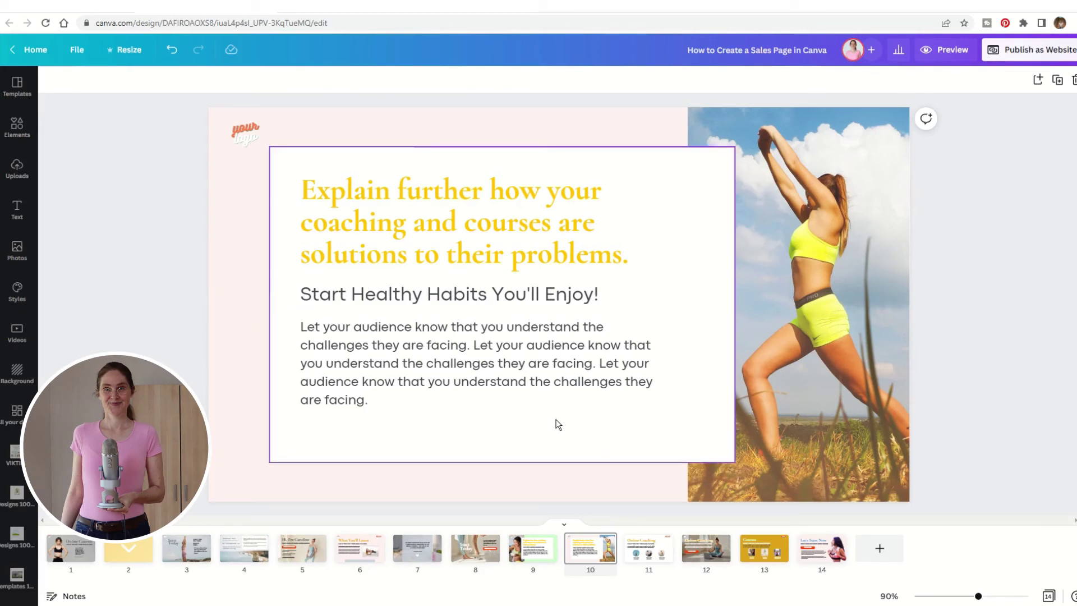
scroll(557, 425, "down", 2)
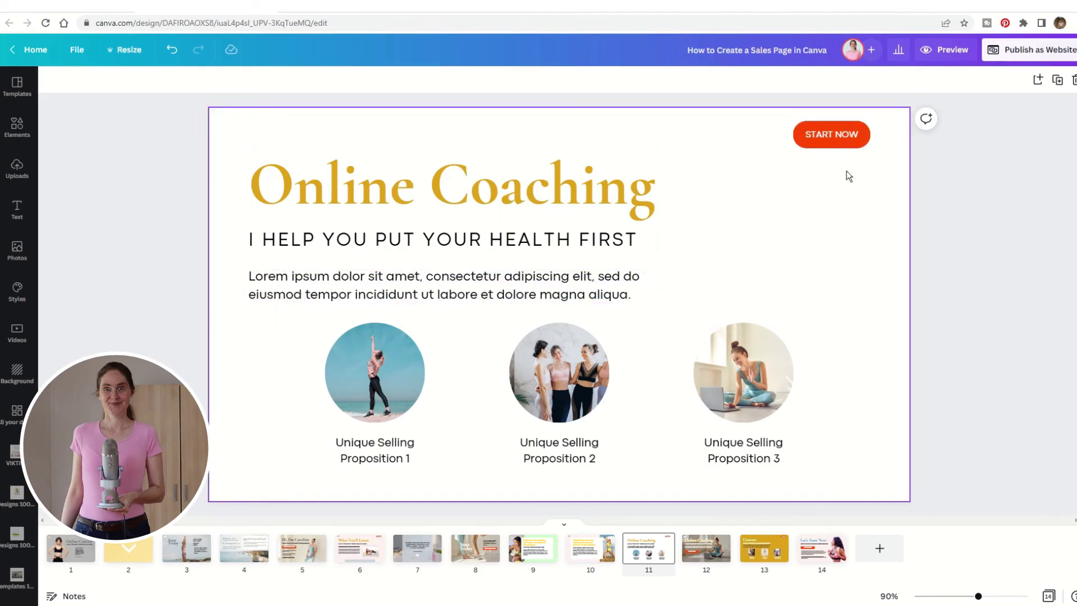
scroll(797, 239, "down", 2)
scroll(797, 240, "up", 1)
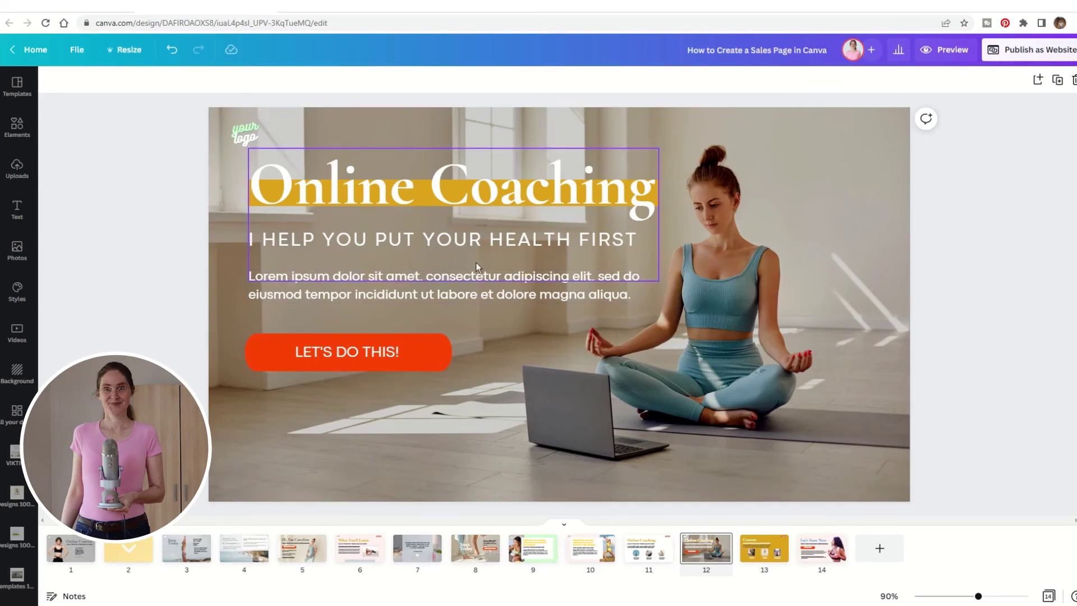
scroll(475, 261, "down", 2)
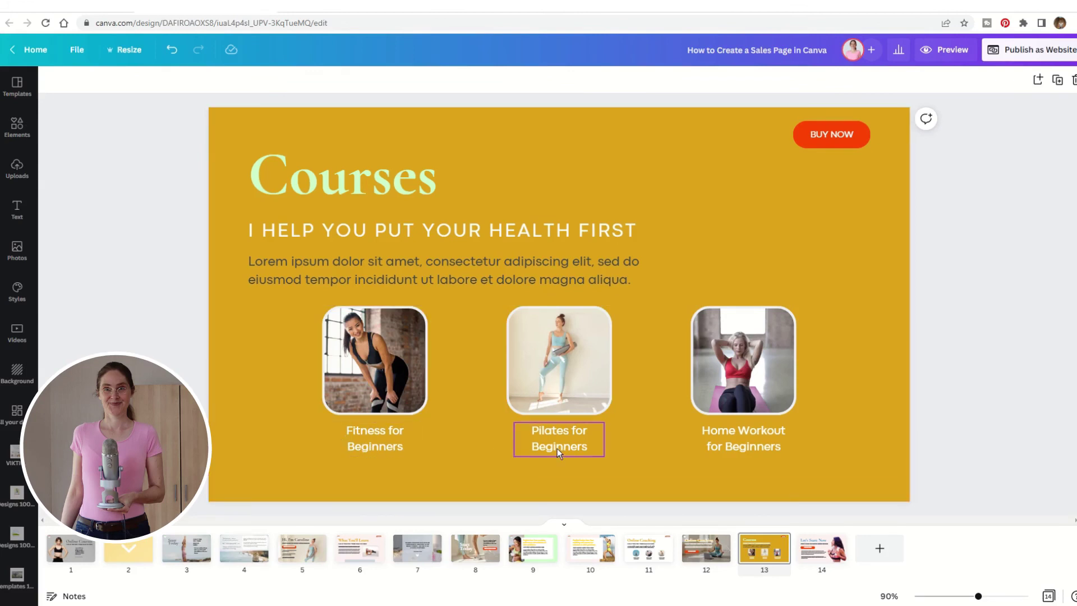
scroll(813, 378, "down", 5)
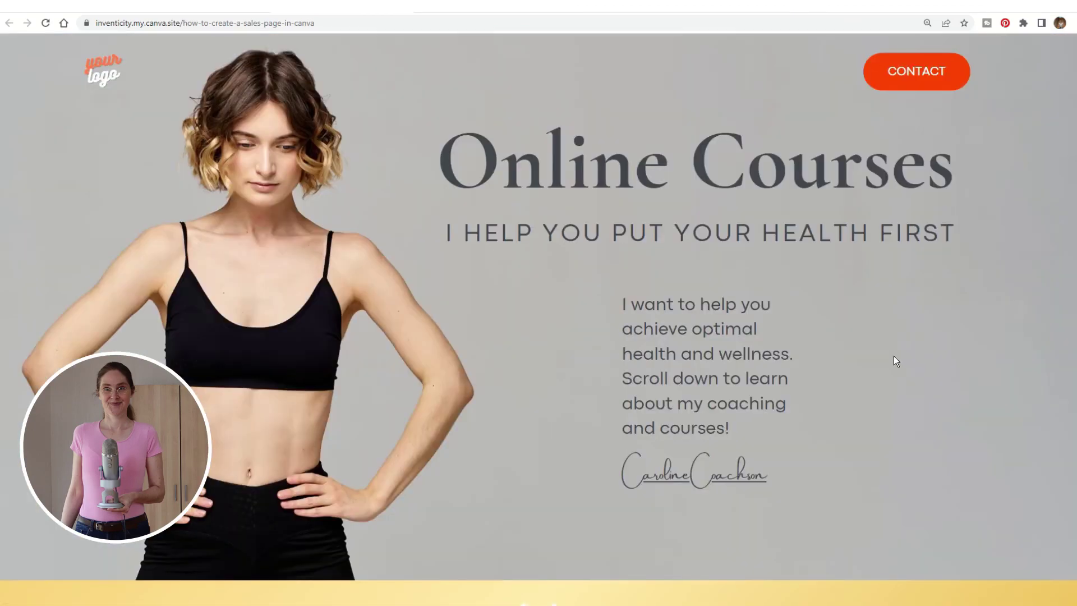
Review the published sales page website from the Online Courses header through the coach introduction and What You'll Learn to the quote section
scroll(894, 361, "down", 10)
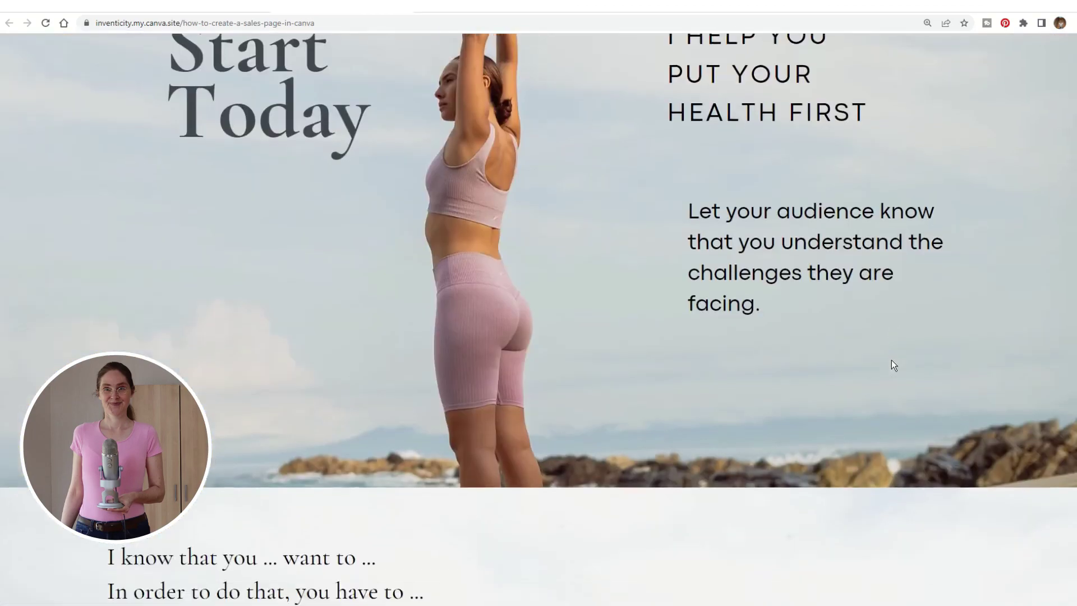
scroll(892, 362, "down", 15)
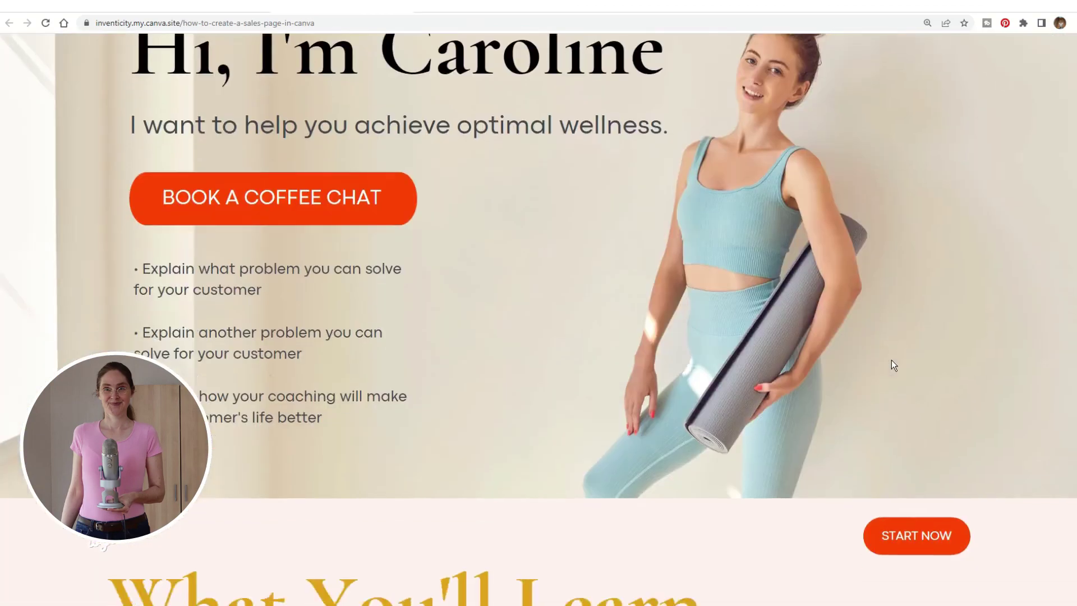
scroll(891, 361, "down", 15)
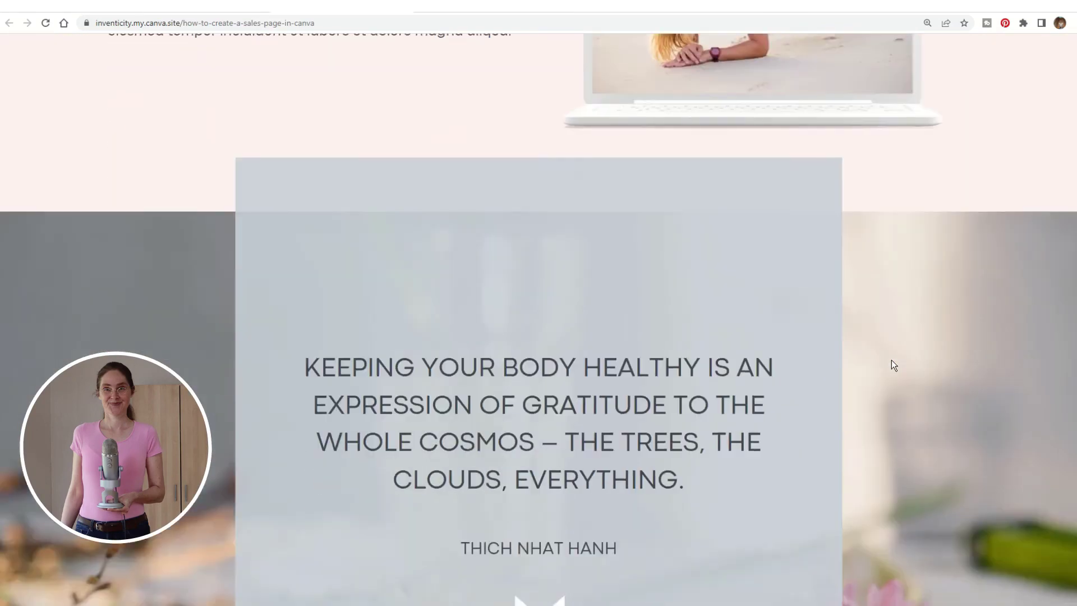